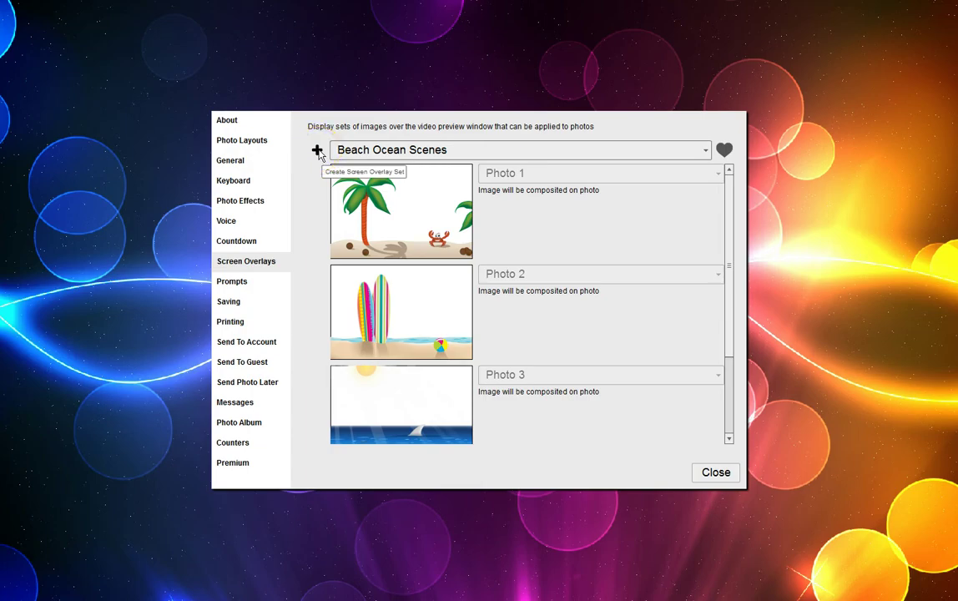
Add a new screen overlay set, replacing its default name with 'Jail2'
{"action": "left_click", "coordinate": [318, 151]}
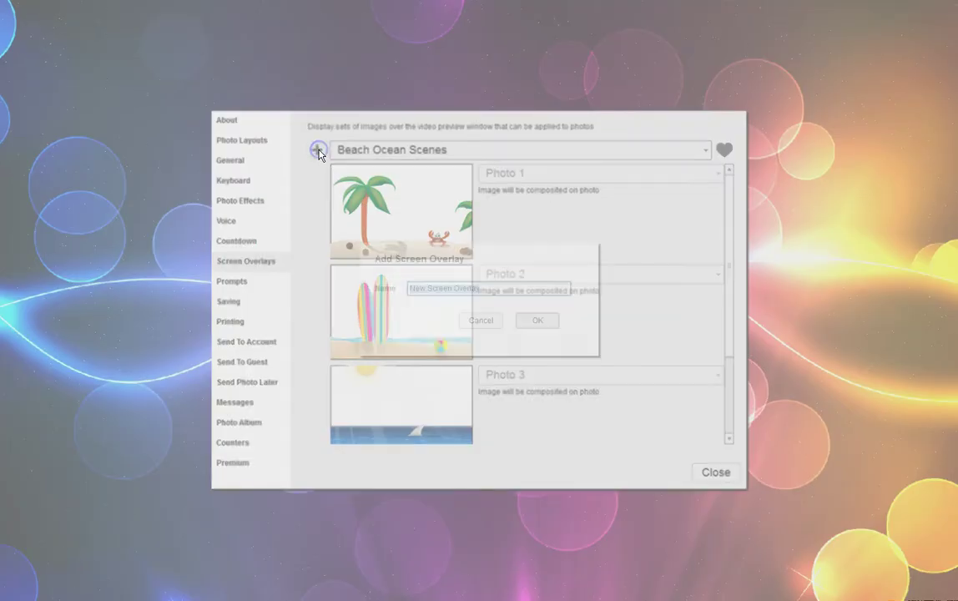
{"action": "left_click", "coordinate": [495, 289]}
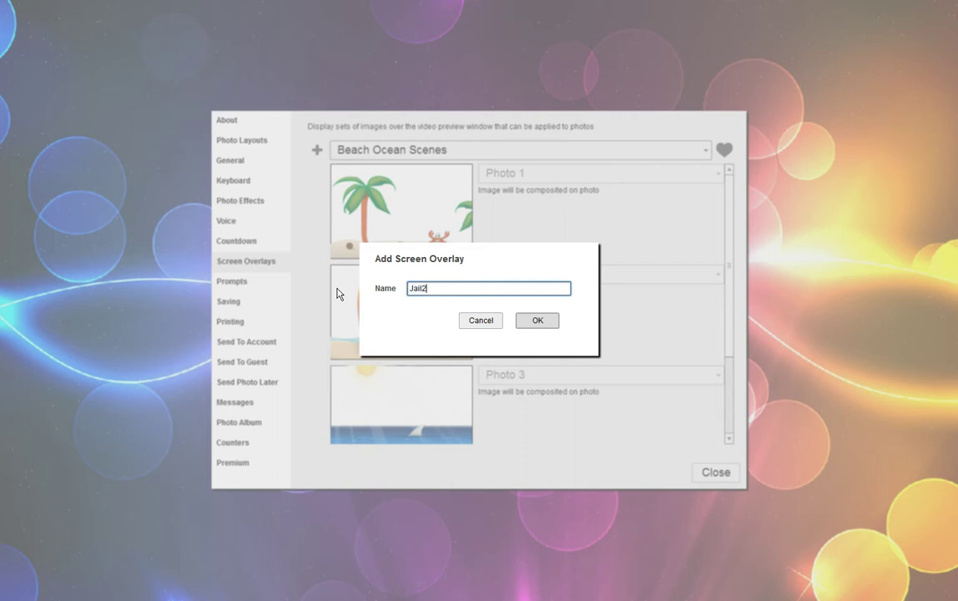
{"action": "left_click", "coordinate": [536, 320]}
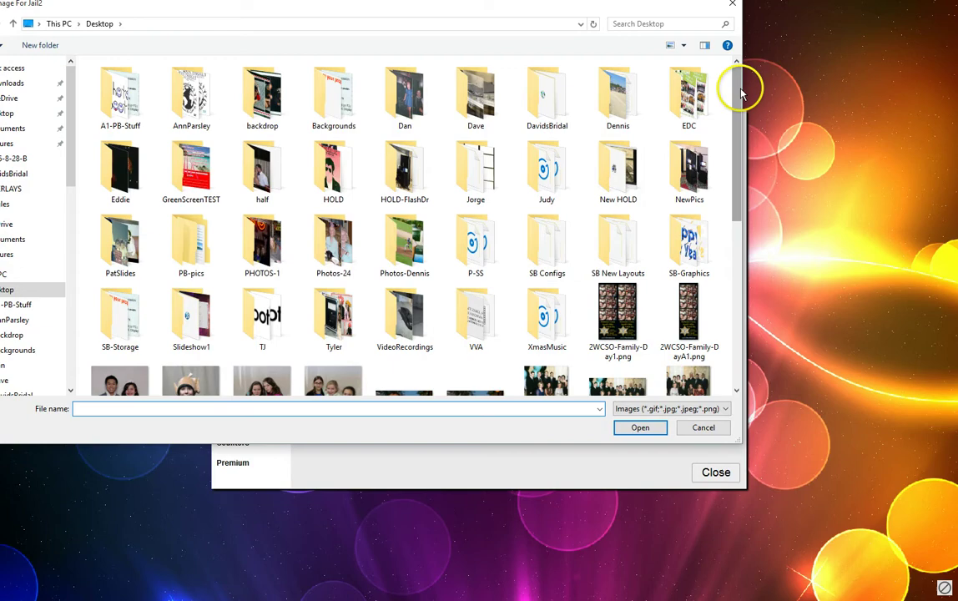
Choose JailNumbers2.png from the Desktop Backgrounds folder as Jail2's first overlay image
{"action": "scroll", "coordinate": [720, 147], "scroll_direction": "down", "scroll_amount": 2}
{"action": "scroll", "coordinate": [720, 146], "scroll_direction": "down", "scroll_amount": 5}
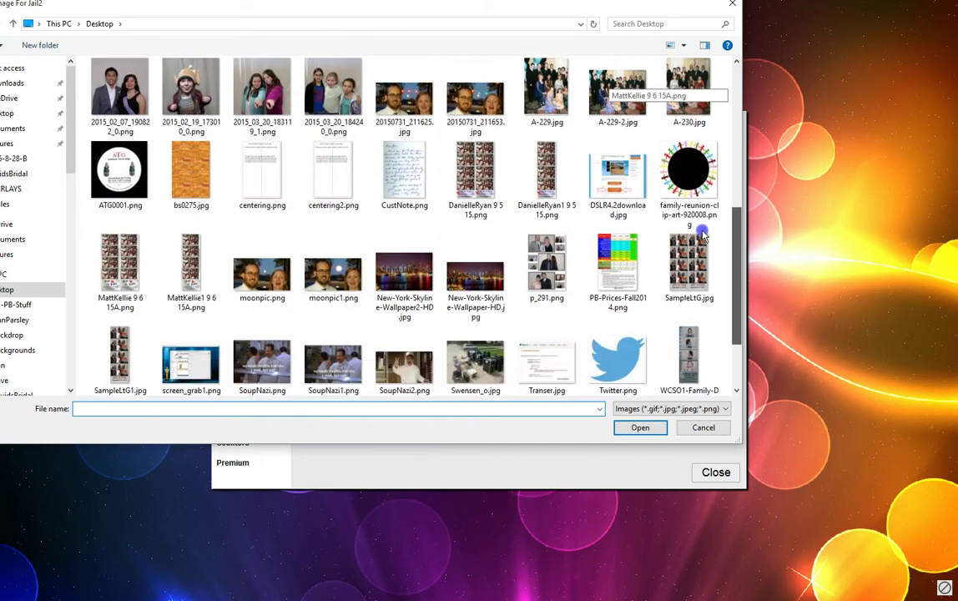
{"action": "scroll", "coordinate": [692, 125], "scroll_direction": "up", "scroll_amount": 6}
{"action": "scroll", "coordinate": [693, 121], "scroll_direction": "up", "scroll_amount": 1}
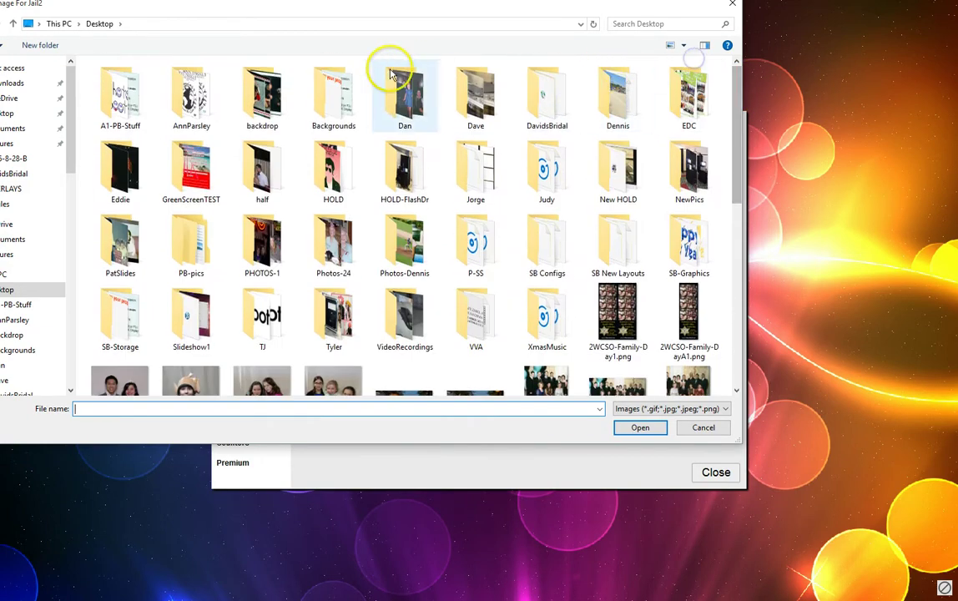
{"action": "double_click", "coordinate": [338, 102]}
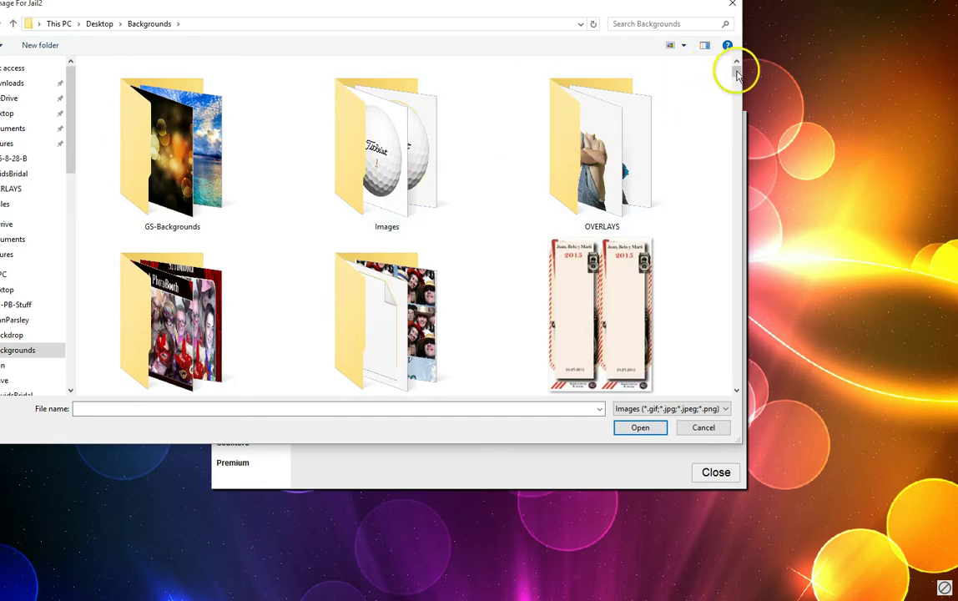
{"action": "left_click_drag", "start_coordinate": [733, 71], "coordinate": [705, 257]}
{"action": "left_click", "coordinate": [117, 169]}
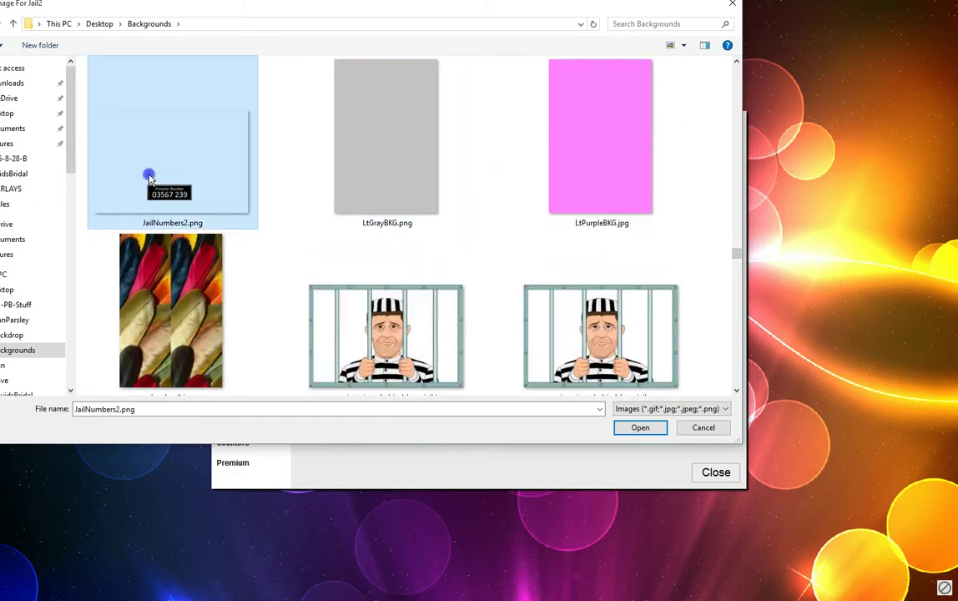
{"action": "left_click", "coordinate": [640, 432]}
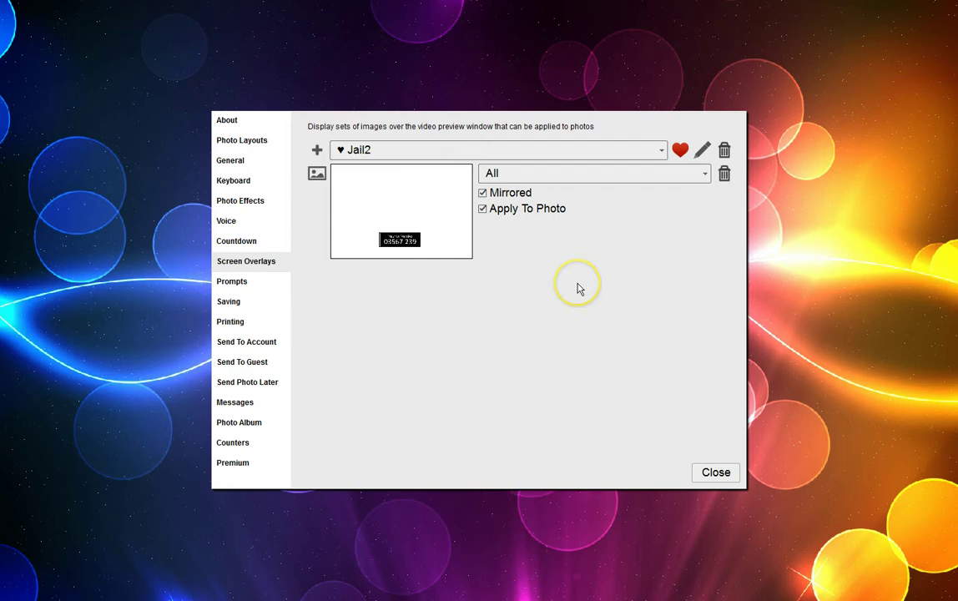
Add JailNumbers2.png from Backgrounds twice more, giving three prisoner-number overlays
{"action": "left_click", "coordinate": [705, 173]}
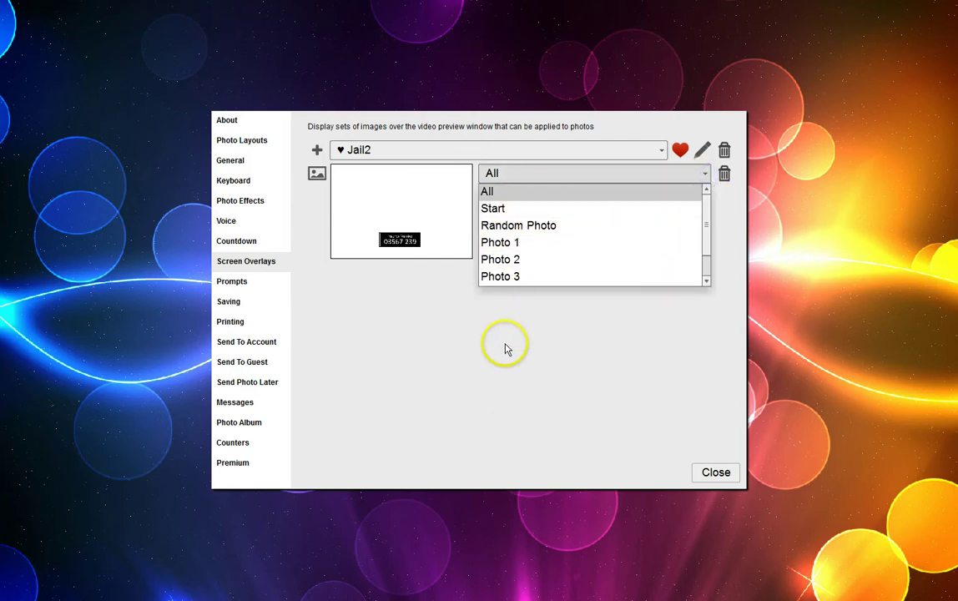
{"action": "left_click", "coordinate": [572, 343]}
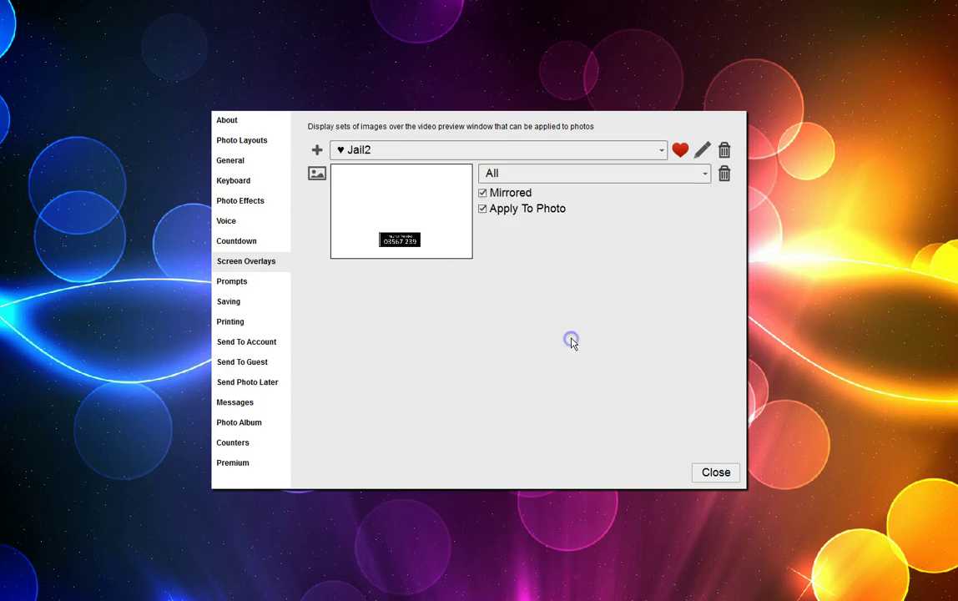
{"action": "left_click", "coordinate": [318, 178]}
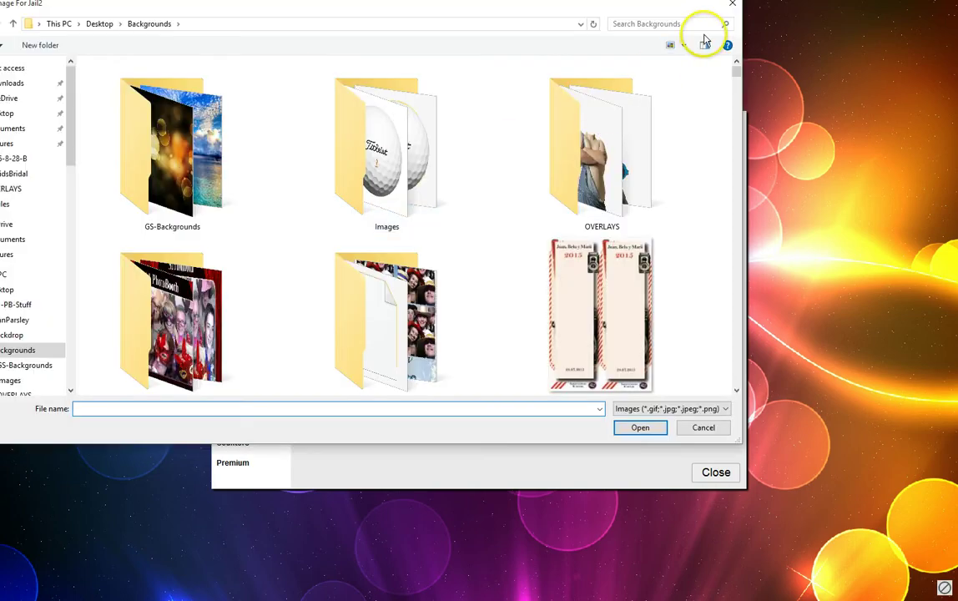
{"action": "left_click_drag", "start_coordinate": [729, 72], "coordinate": [703, 258]}
{"action": "left_click", "coordinate": [192, 286]}
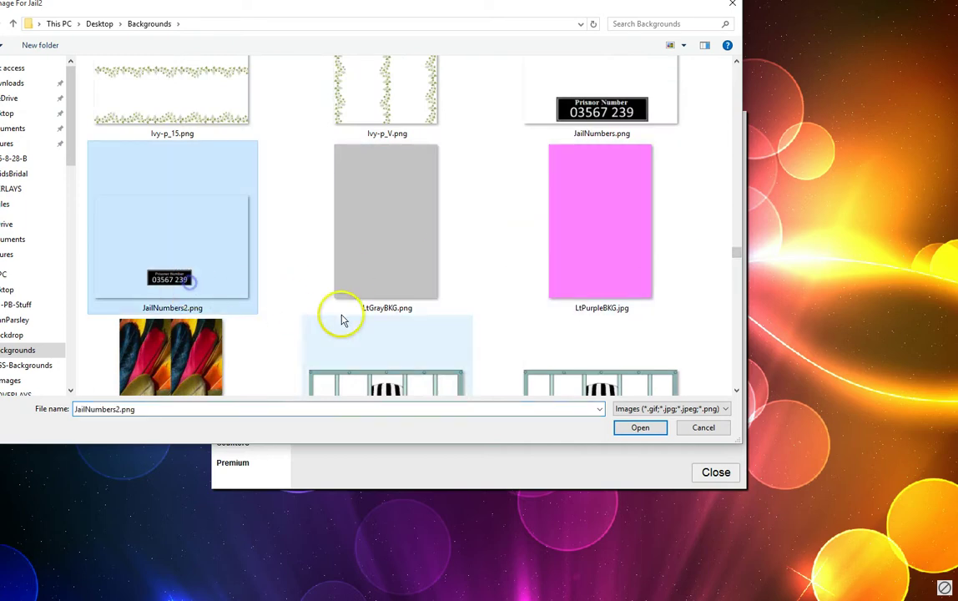
{"action": "left_click", "coordinate": [640, 430]}
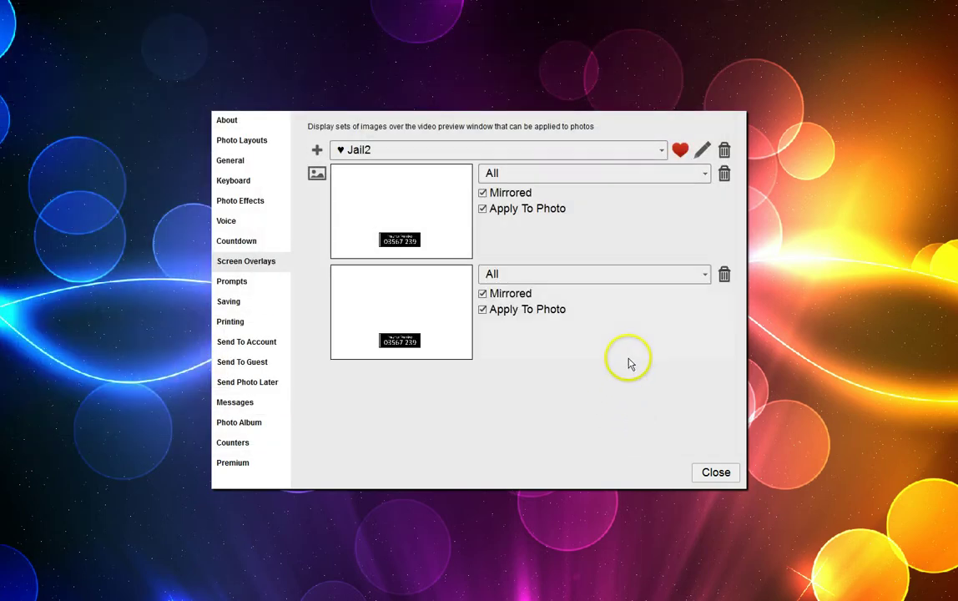
{"action": "left_click", "coordinate": [319, 171]}
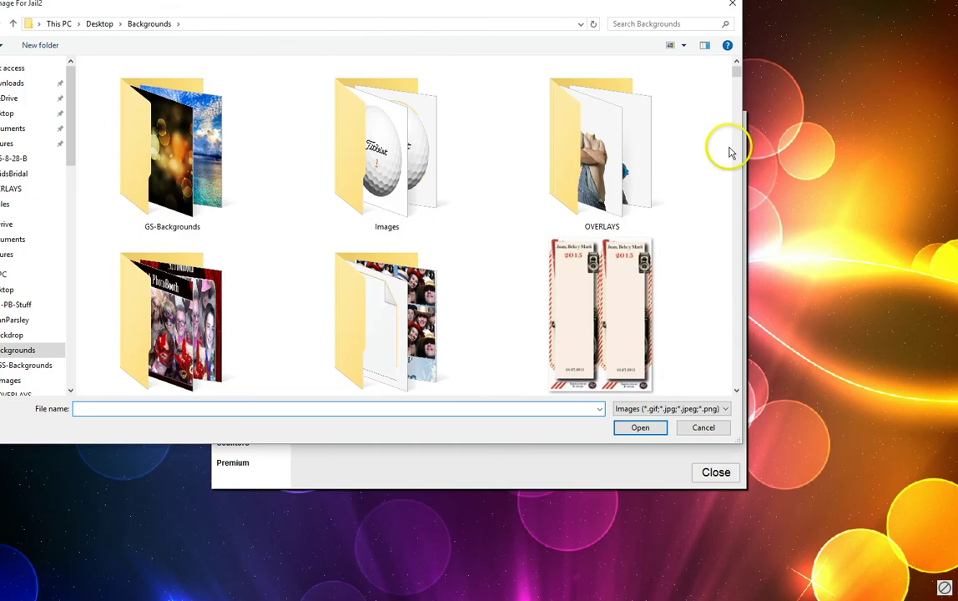
{"action": "left_click_drag", "start_coordinate": [737, 77], "coordinate": [730, 133]}
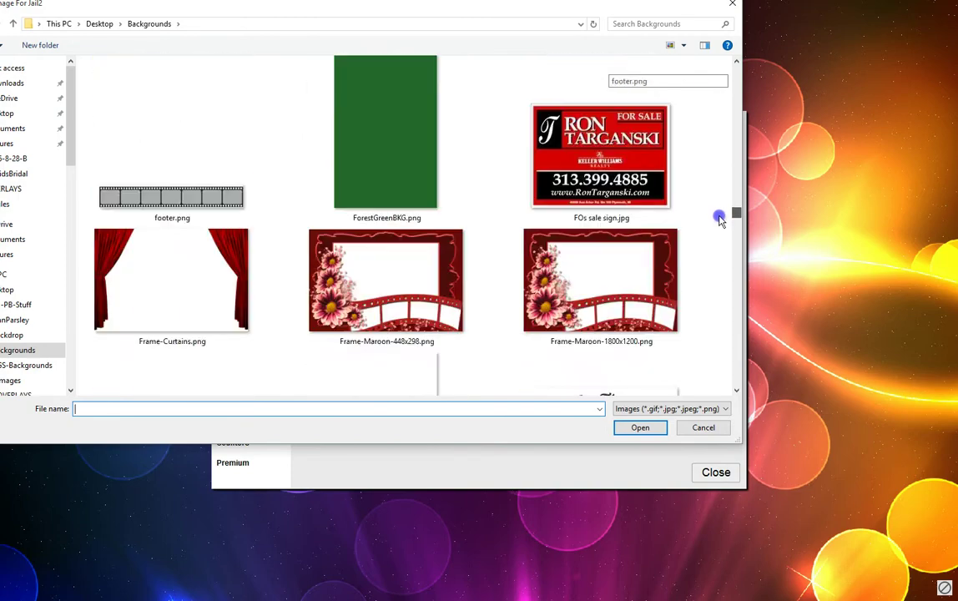
{"action": "left_click_drag", "start_coordinate": [717, 233], "coordinate": [713, 252]}
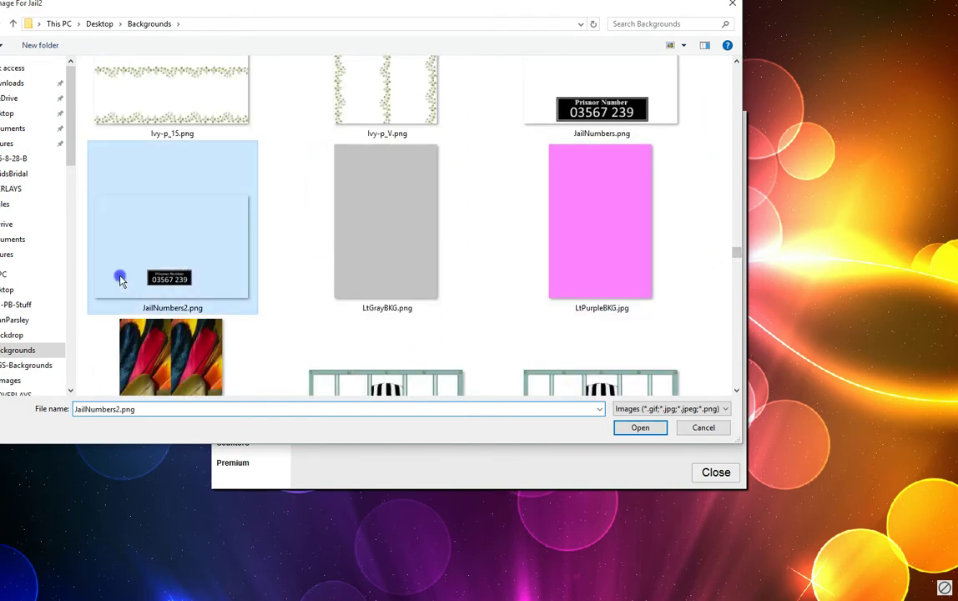
{"action": "left_click", "coordinate": [638, 428]}
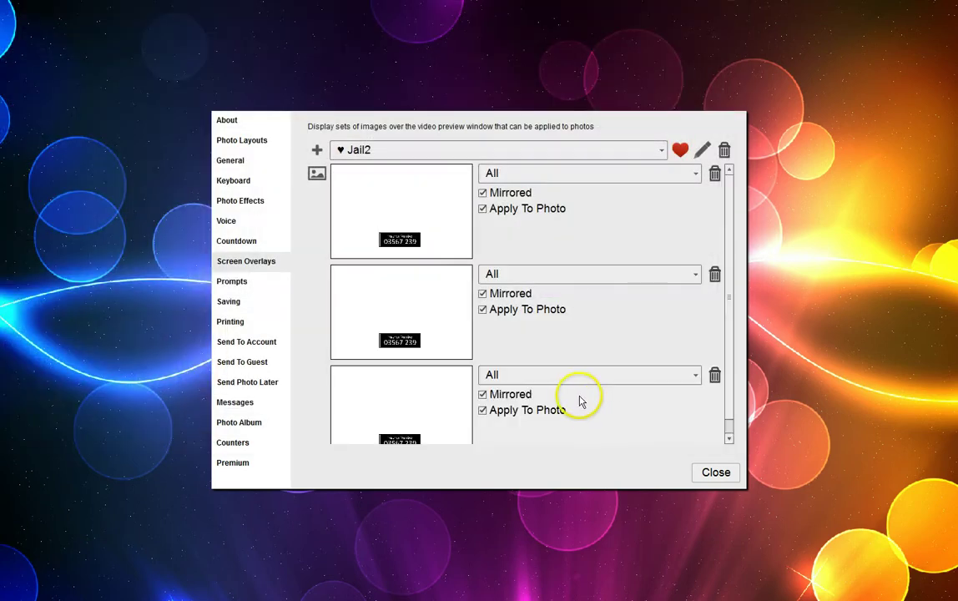
Add hands-holding-prison-bars2.png from Backgrounds as the fourth Jail2 overlay
{"action": "scroll", "coordinate": [580, 334], "scroll_direction": "down", "scroll_amount": 1}
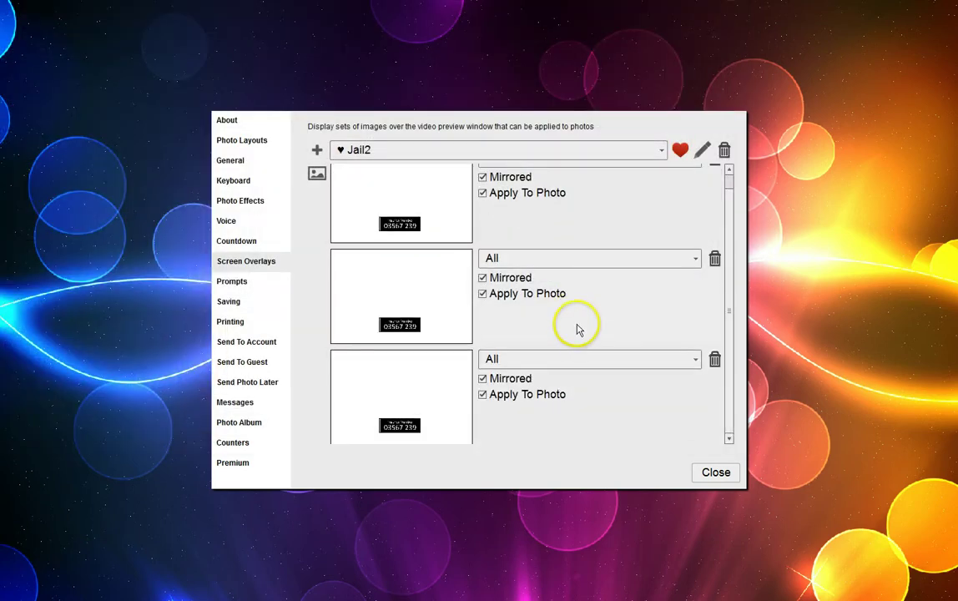
{"action": "left_click", "coordinate": [316, 174]}
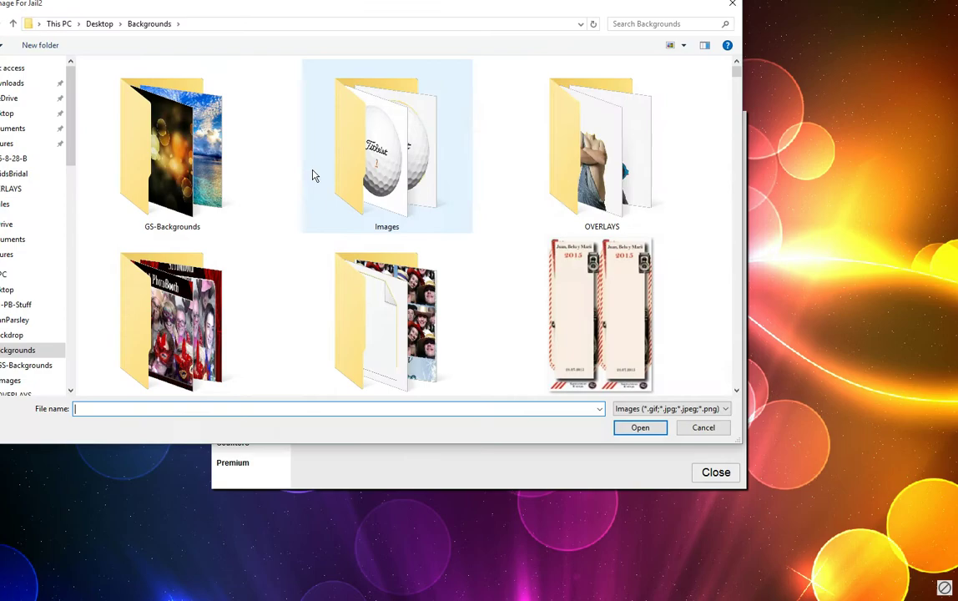
{"action": "left_click_drag", "start_coordinate": [737, 75], "coordinate": [709, 239]}
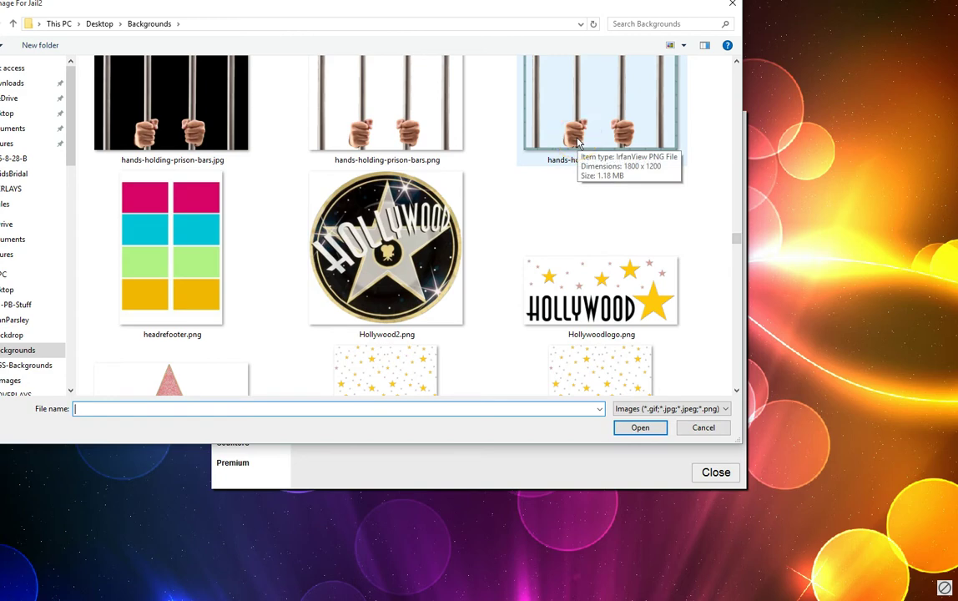
{"action": "left_click", "coordinate": [578, 144]}
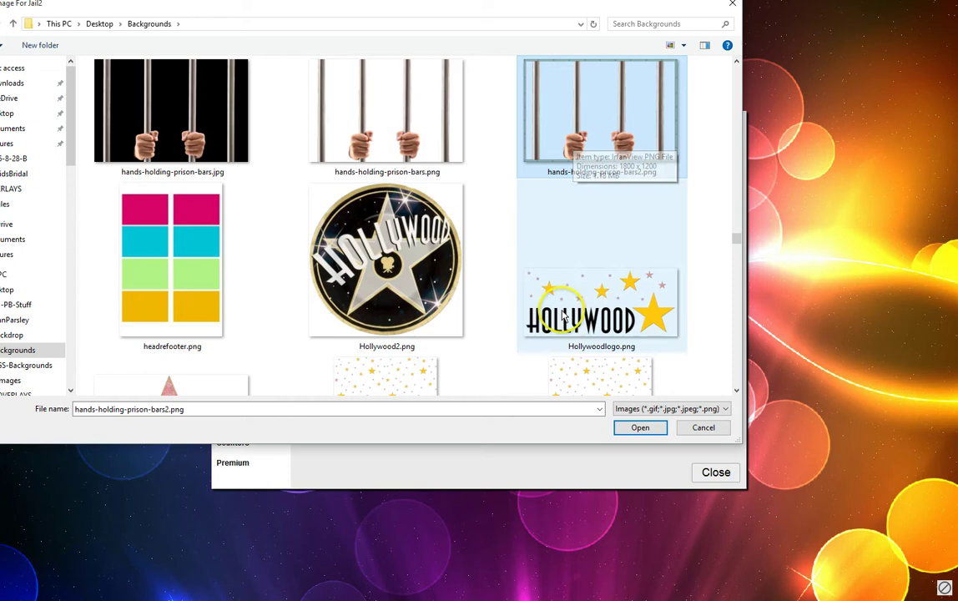
{"action": "left_click", "coordinate": [641, 428]}
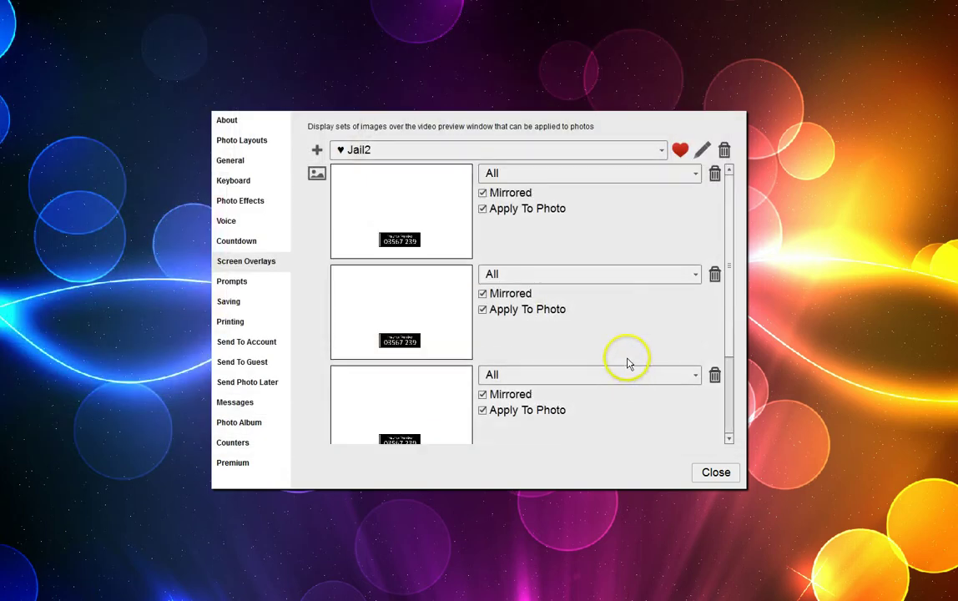
Add SoupNazi1.png from the Desktop folder as the fifth Jail2 overlay
{"action": "scroll", "coordinate": [620, 340], "scroll_direction": "up", "scroll_amount": 1}
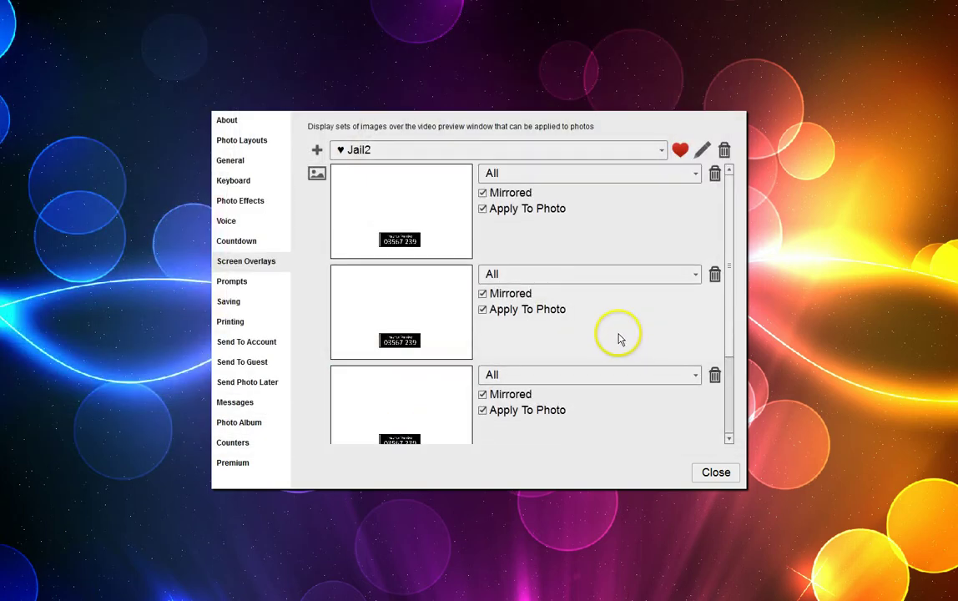
{"action": "scroll", "coordinate": [621, 335], "scroll_direction": "down", "scroll_amount": 1}
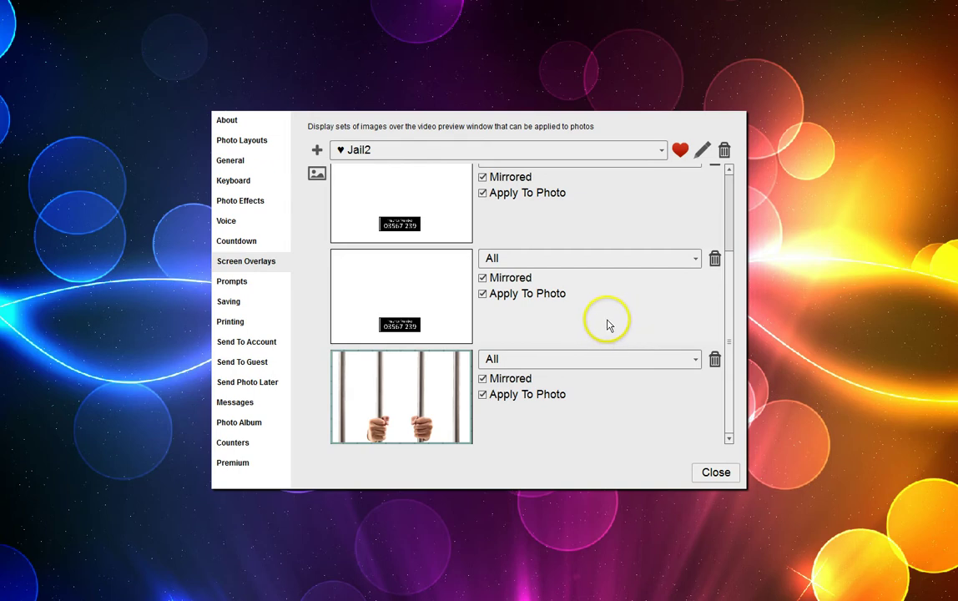
{"action": "left_click", "coordinate": [318, 175]}
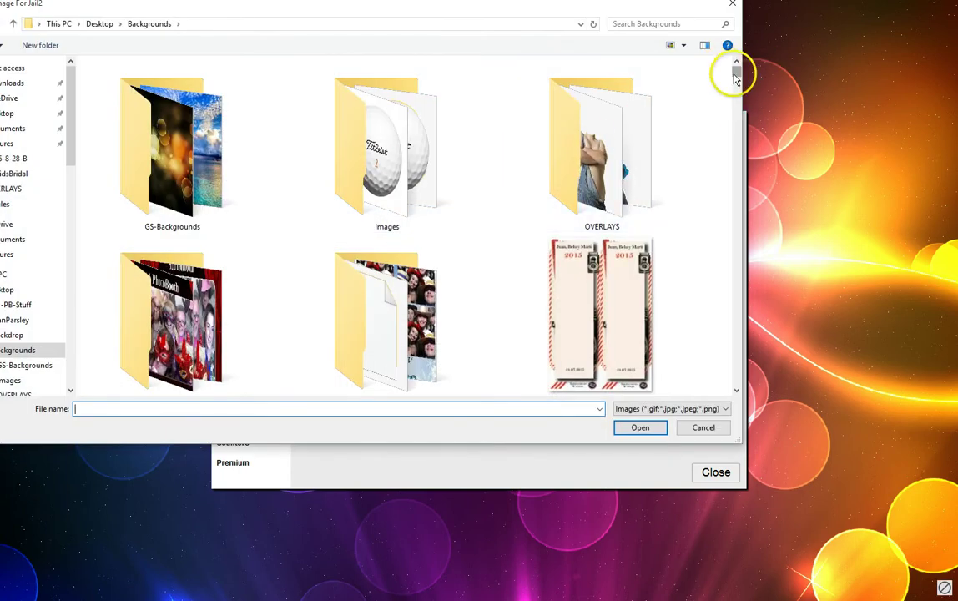
{"action": "left_click_drag", "start_coordinate": [736, 78], "coordinate": [721, 143]}
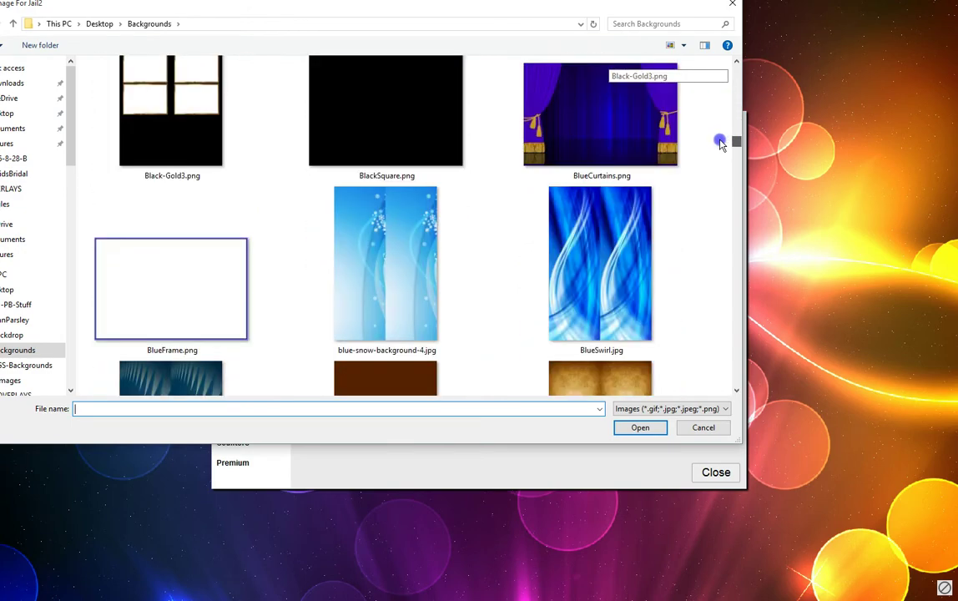
{"action": "left_click", "coordinate": [99, 24]}
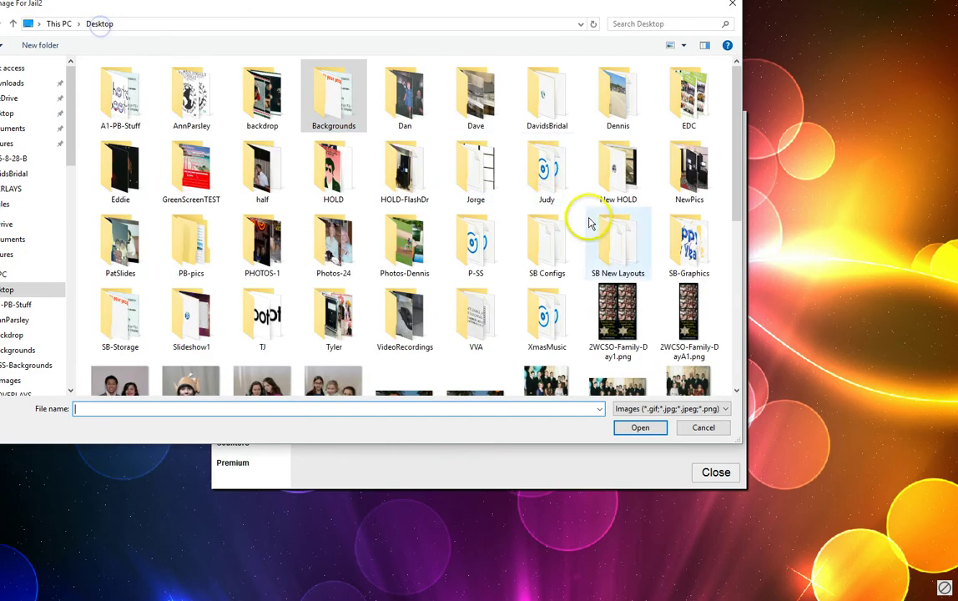
{"action": "left_click_drag", "start_coordinate": [736, 132], "coordinate": [719, 317]}
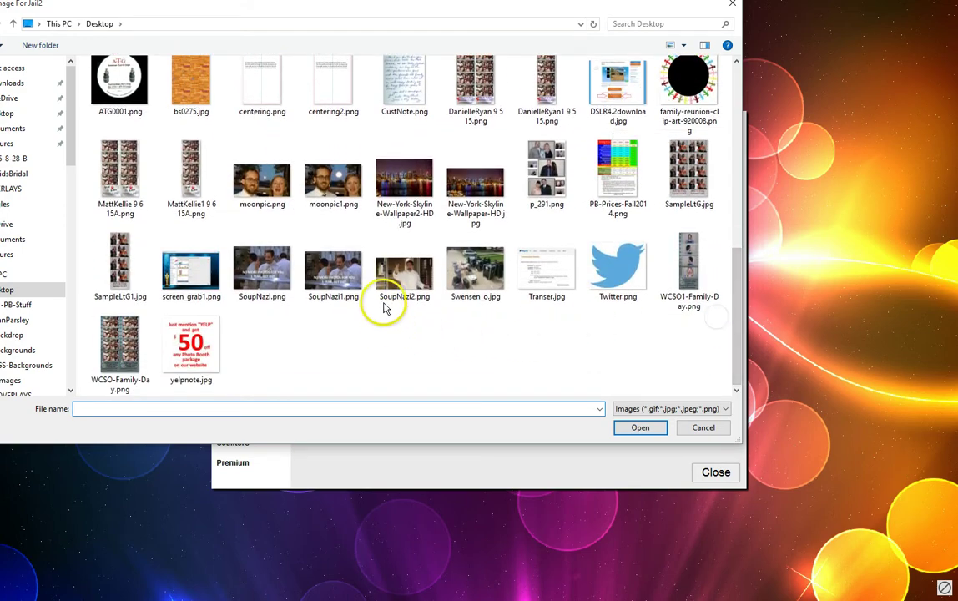
{"action": "left_click", "coordinate": [334, 271]}
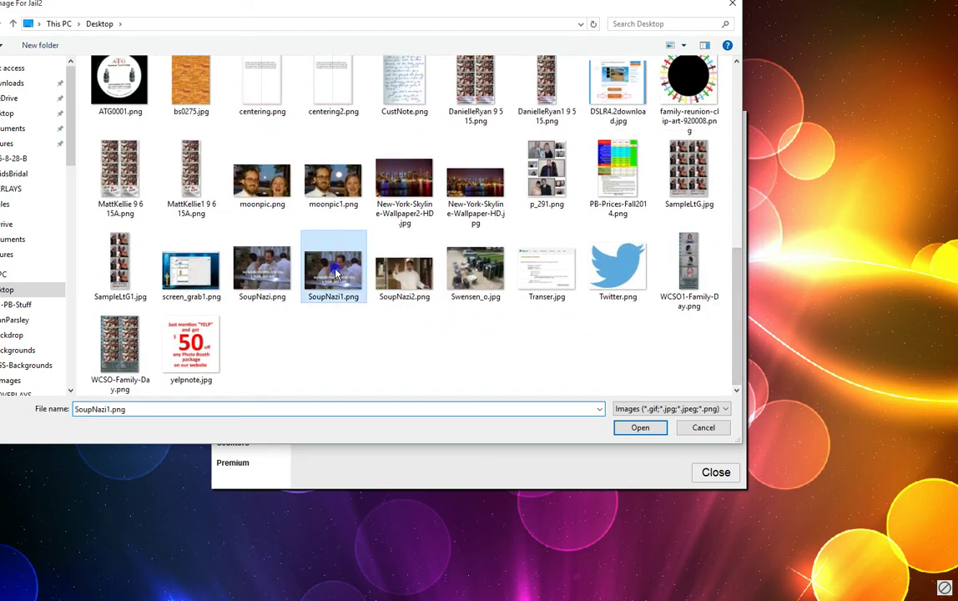
{"action": "left_click", "coordinate": [640, 429]}
Set the first two JailNumbers2.png overlays to Photo 1 and Photo 2
{"action": "scroll", "coordinate": [633, 413], "scroll_direction": "up", "scroll_amount": 3}
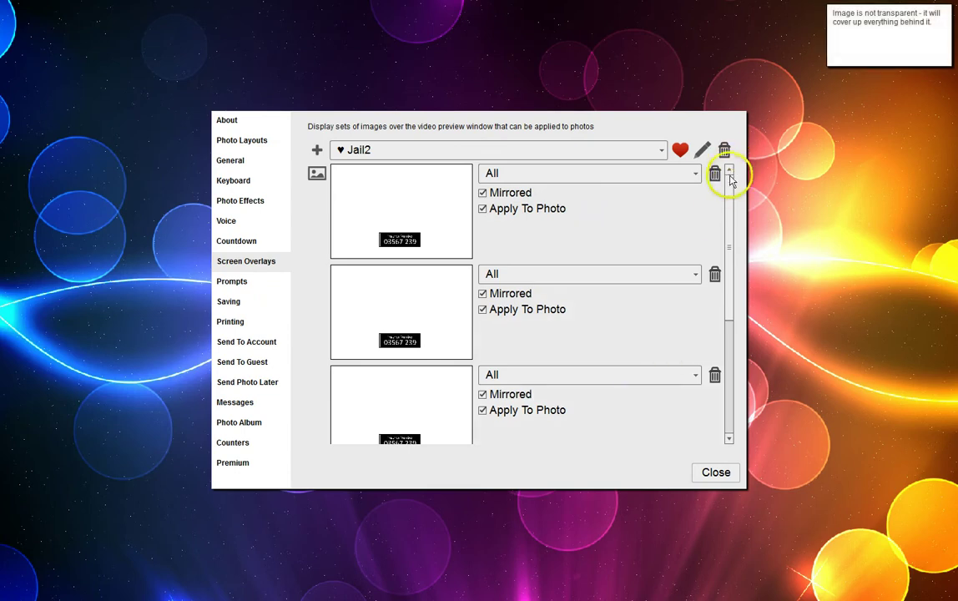
{"action": "left_click_drag", "start_coordinate": [730, 179], "coordinate": [734, 330]}
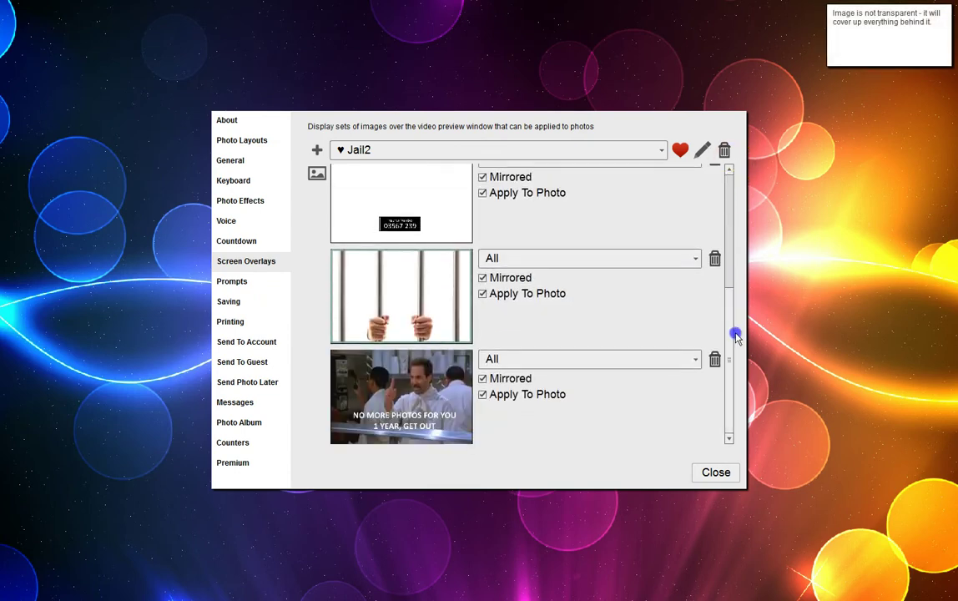
{"action": "left_click_drag", "start_coordinate": [735, 336], "coordinate": [728, 178]}
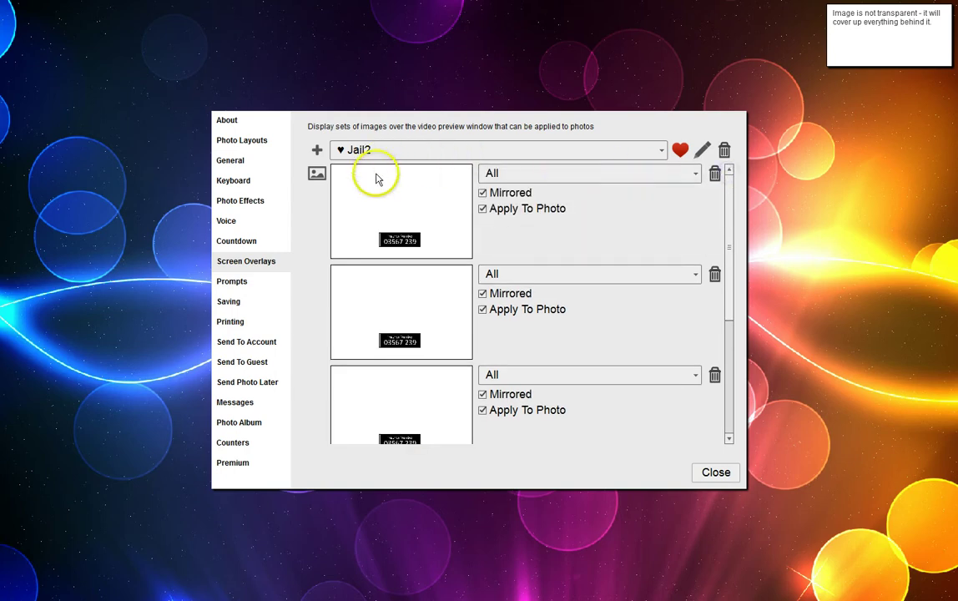
{"action": "left_click", "coordinate": [690, 177]}
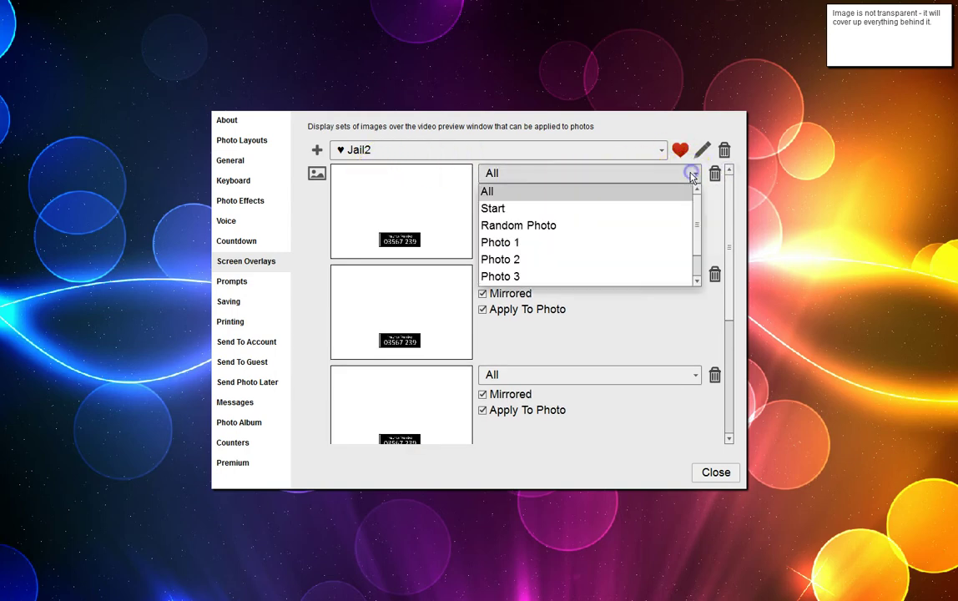
{"action": "left_click", "coordinate": [502, 243]}
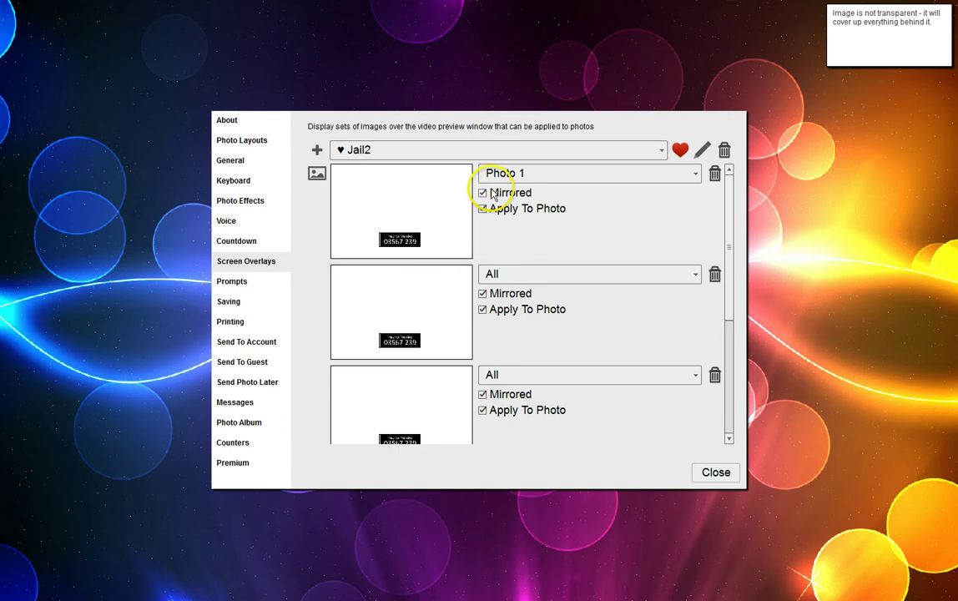
{"action": "left_click", "coordinate": [694, 274]}
{"action": "left_click", "coordinate": [498, 360]}
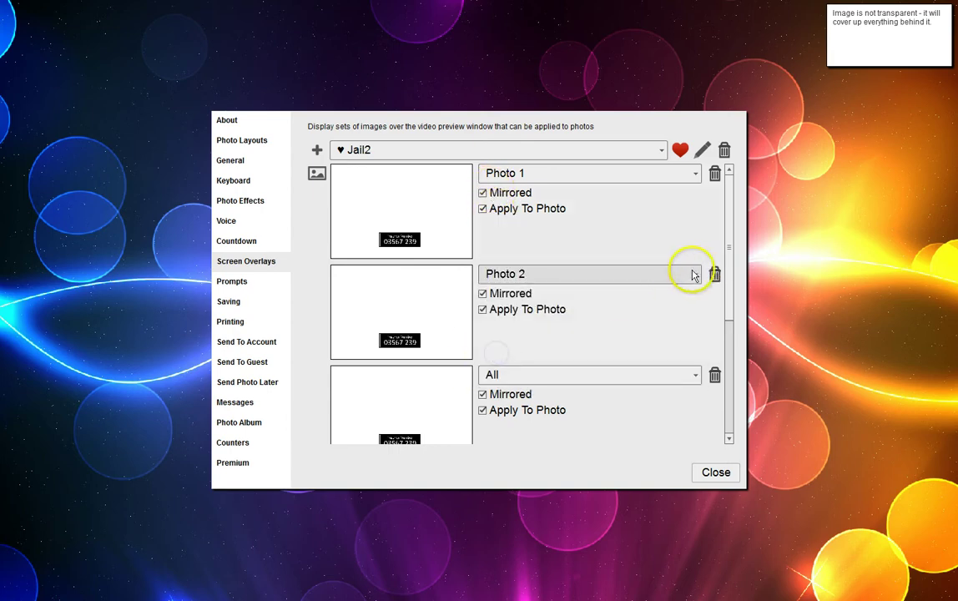
Set the third JailNumbers2.png overlay to Photo 3
{"action": "scroll", "coordinate": [701, 309], "scroll_direction": "down", "scroll_amount": 3}
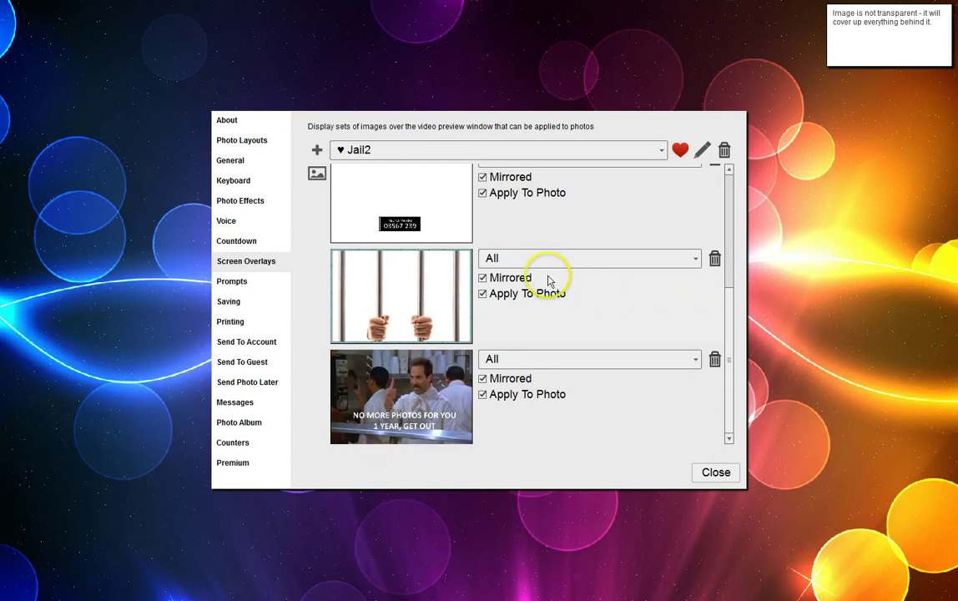
{"action": "scroll", "coordinate": [606, 232], "scroll_direction": "up", "scroll_amount": 3}
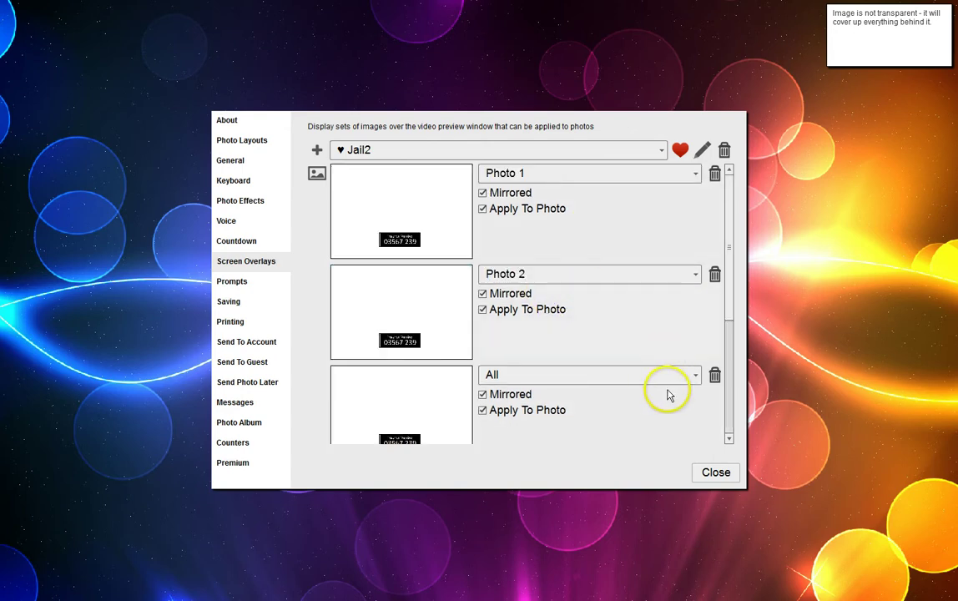
{"action": "left_click", "coordinate": [695, 375]}
{"action": "left_click", "coordinate": [500, 476]}
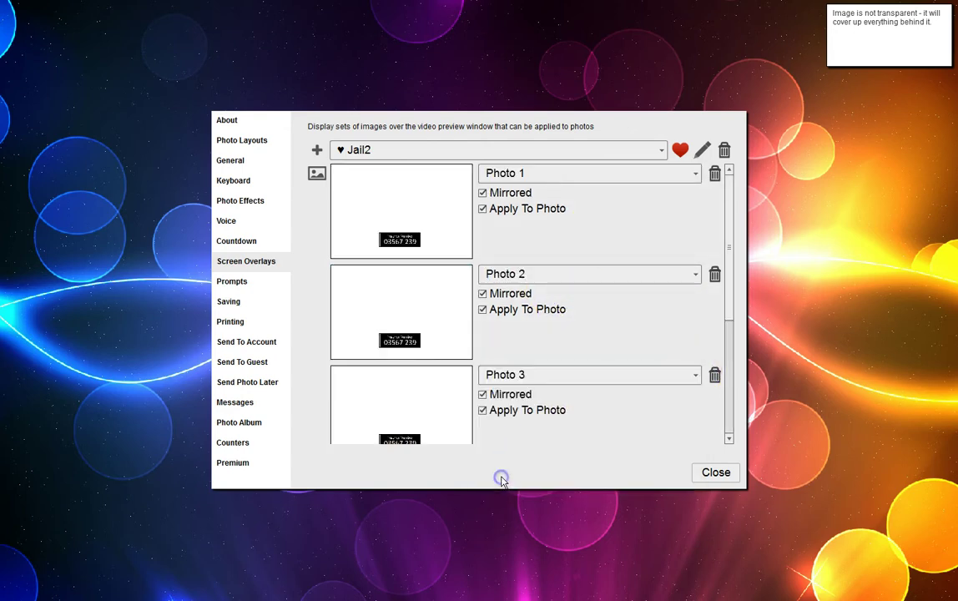
{"action": "scroll", "coordinate": [620, 359], "scroll_direction": "down", "scroll_amount": 2}
{"action": "scroll", "coordinate": [620, 351], "scroll_direction": "up", "scroll_amount": 2}
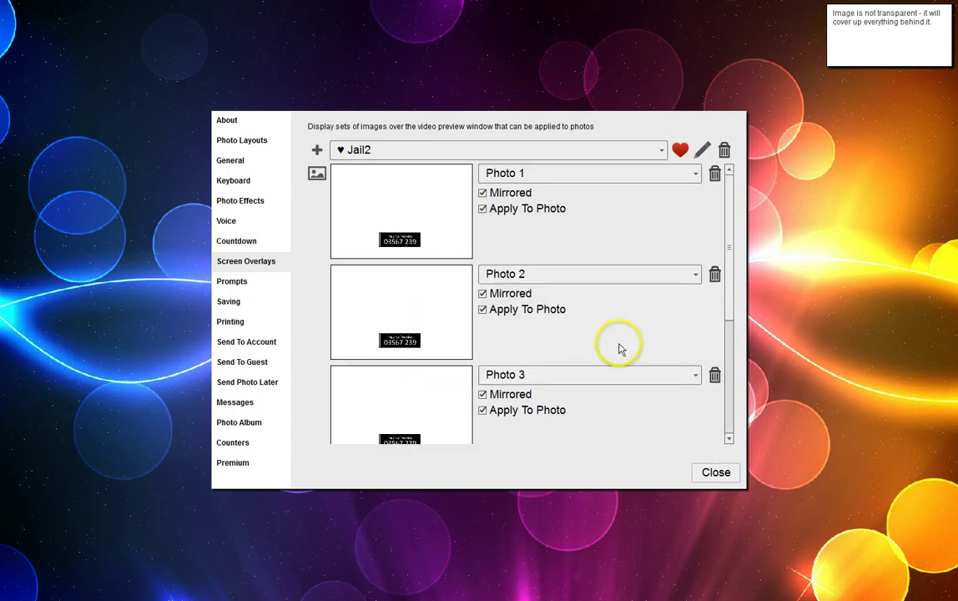
{"action": "left_click_drag", "start_coordinate": [730, 305], "coordinate": [730, 413]}
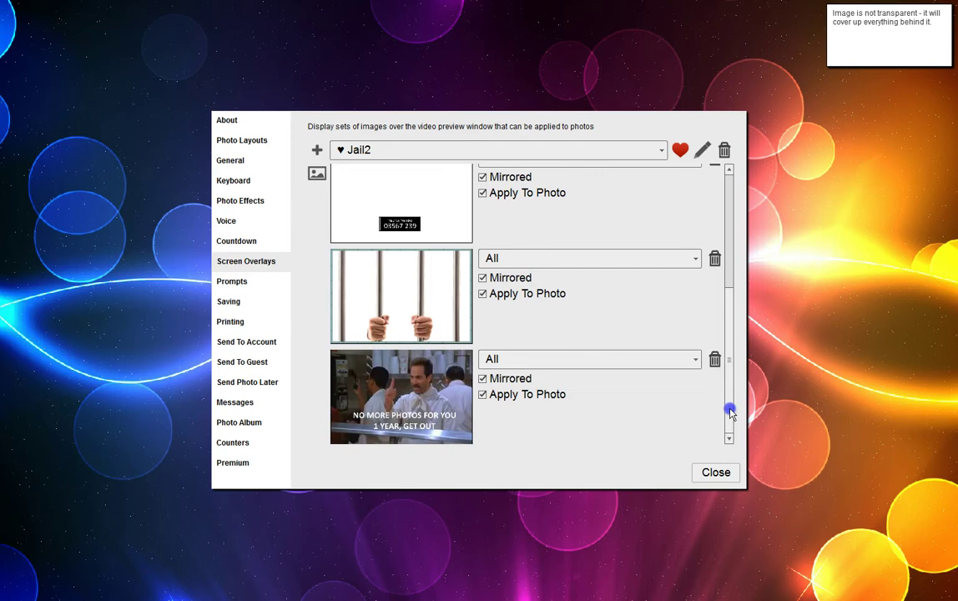
Assign the prison-bars overlay to Photo 4 and the SoupNazi1.png overlay to End
{"action": "left_click", "coordinate": [677, 258]}
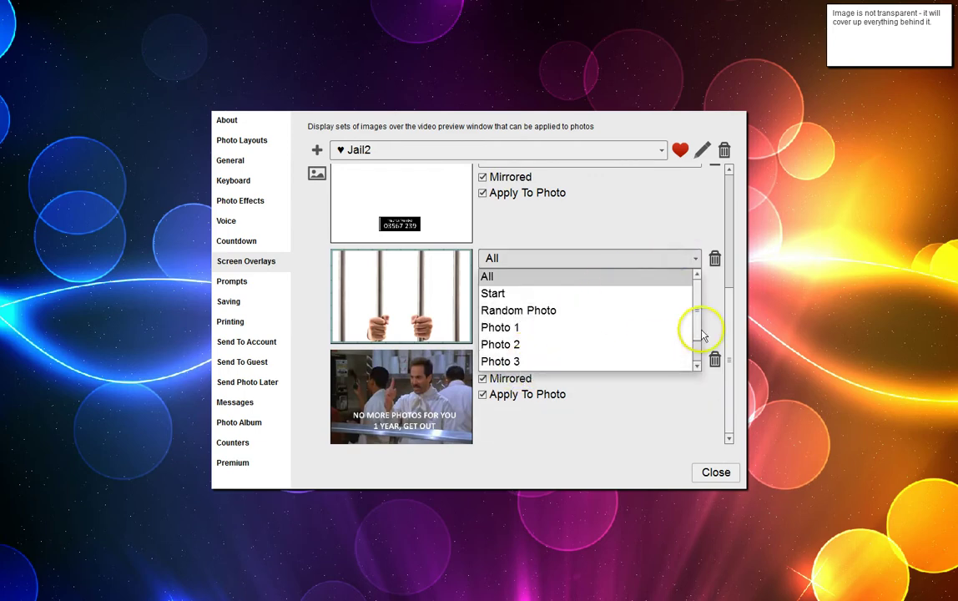
{"action": "scroll", "coordinate": [641, 320], "scroll_direction": "down", "scroll_amount": 1}
{"action": "left_click", "coordinate": [525, 345]}
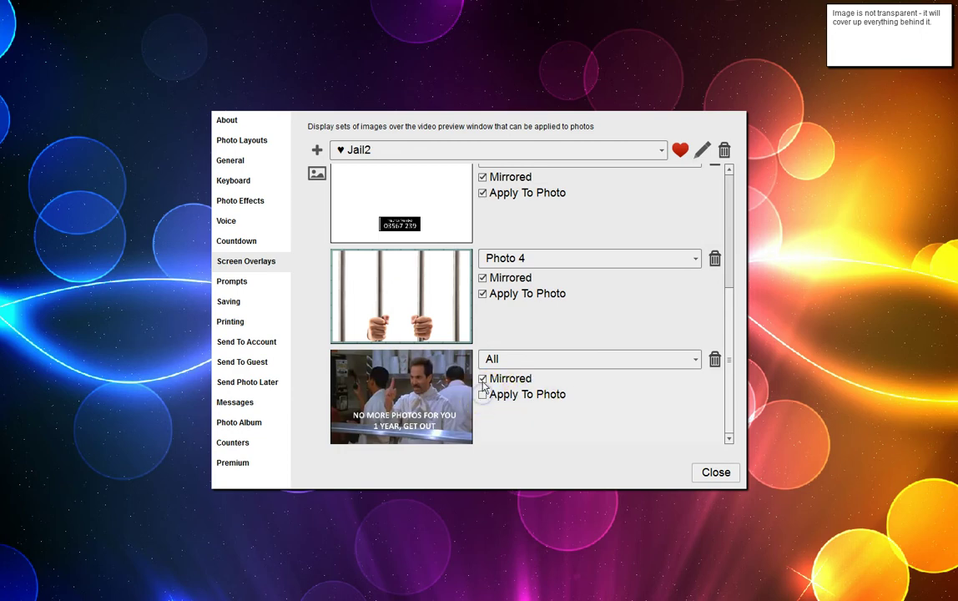
{"action": "left_click", "coordinate": [696, 359]}
{"action": "left_click_drag", "start_coordinate": [697, 405], "coordinate": [698, 438]}
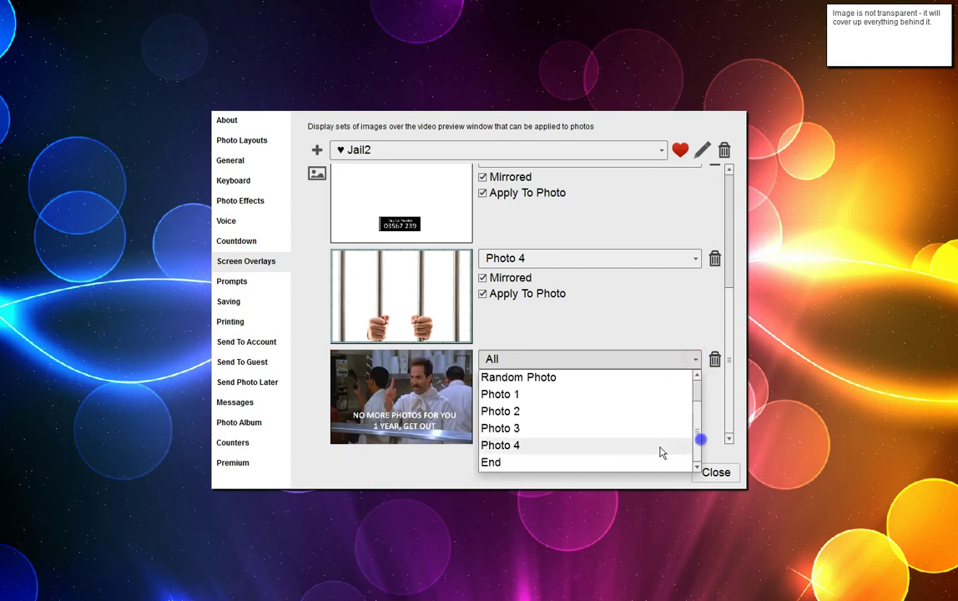
{"action": "left_click", "coordinate": [522, 463]}
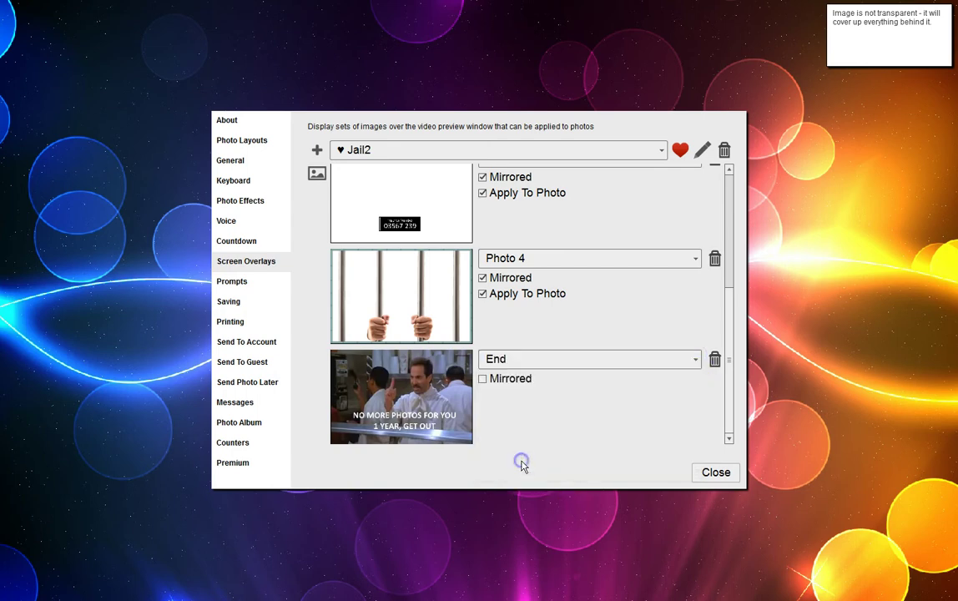
Keep Jail2 as the selected overlay set and close the overlay settings
{"action": "left_click", "coordinate": [662, 153]}
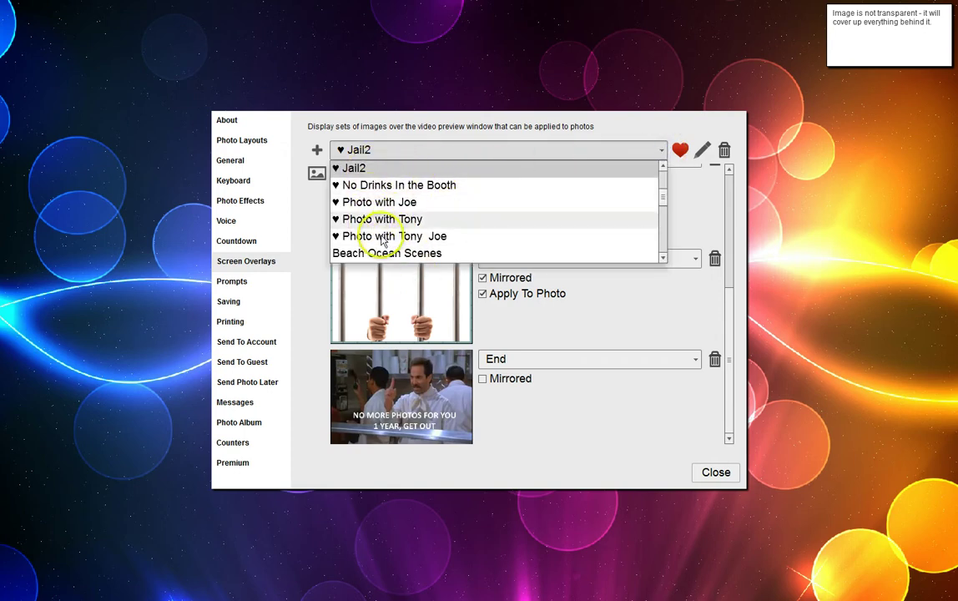
{"action": "left_click", "coordinate": [662, 152]}
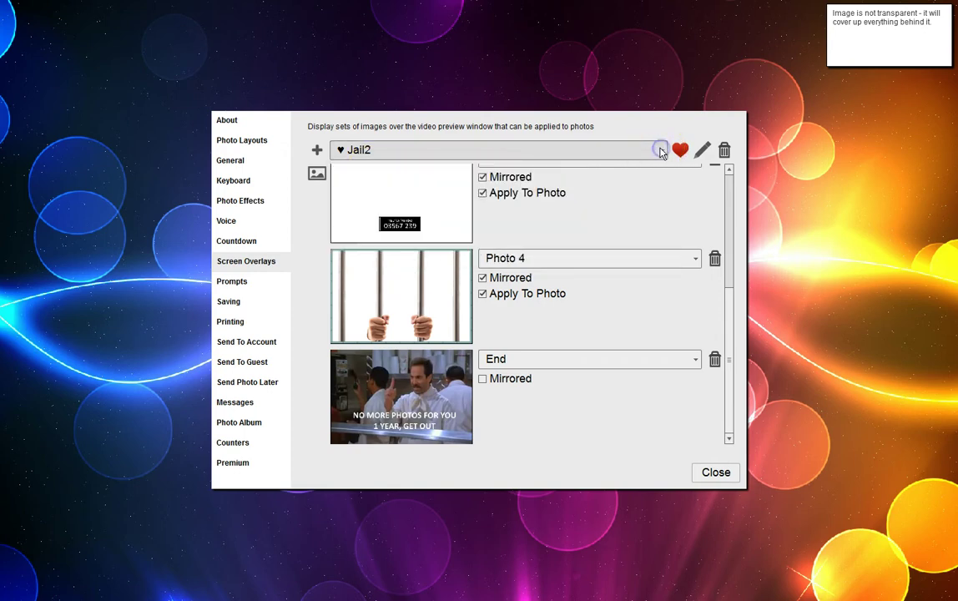
{"action": "left_click", "coordinate": [697, 471]}
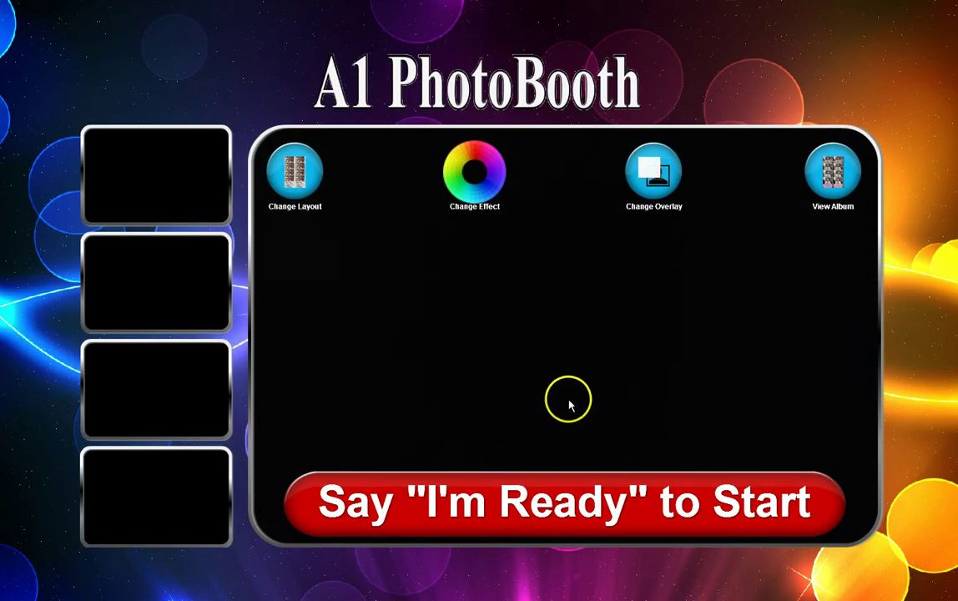